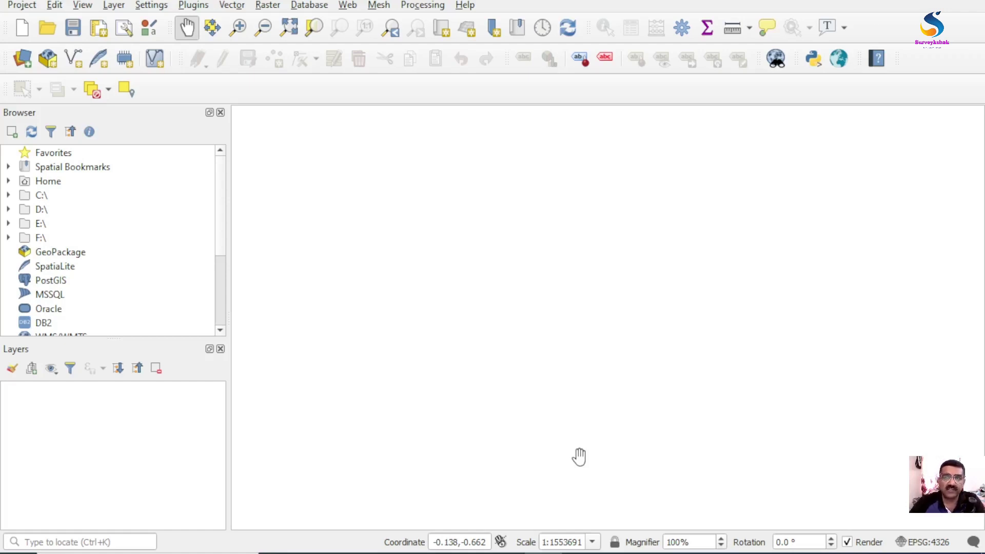
# - In the Custom Projection Creator, switch to building the CRS from a file and browse for a .prj
pyautogui.click(837, 65)
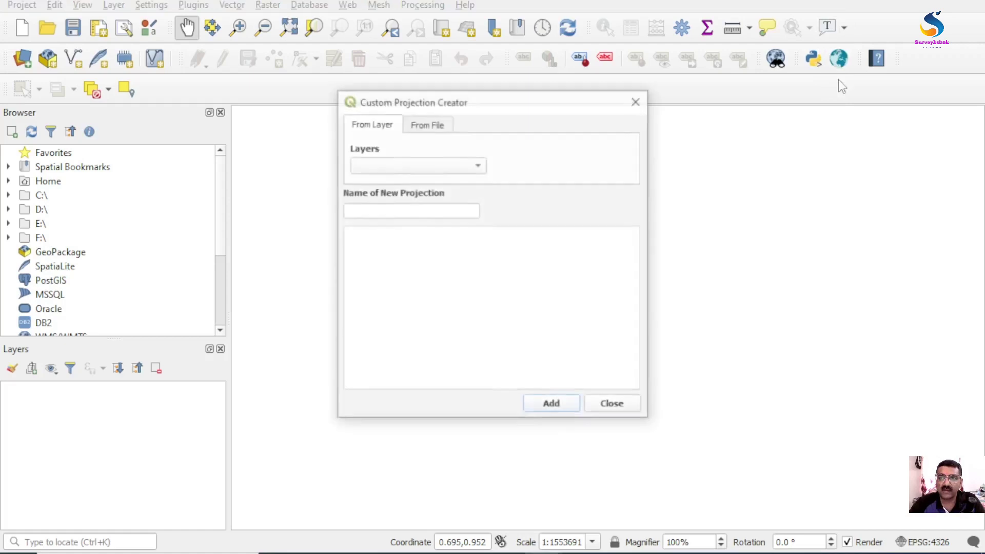
pyautogui.click(436, 126)
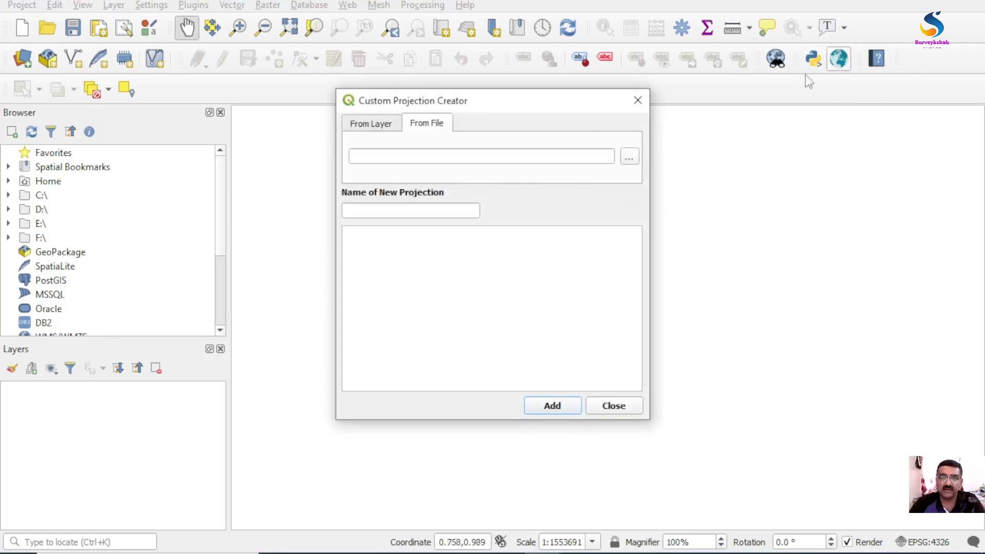
pyautogui.moveTo(459, 103); pyautogui.dragTo(410, 162)
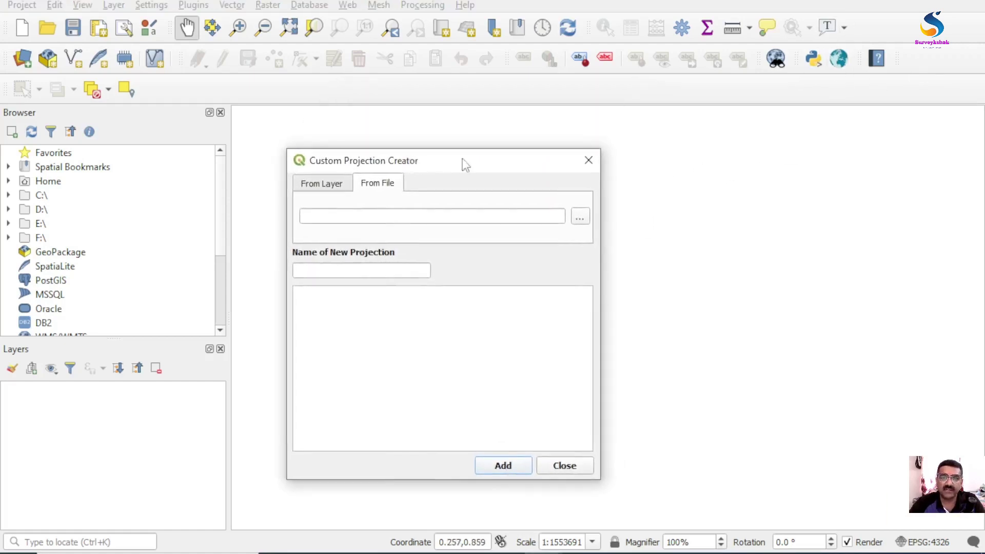
pyautogui.click(583, 217)
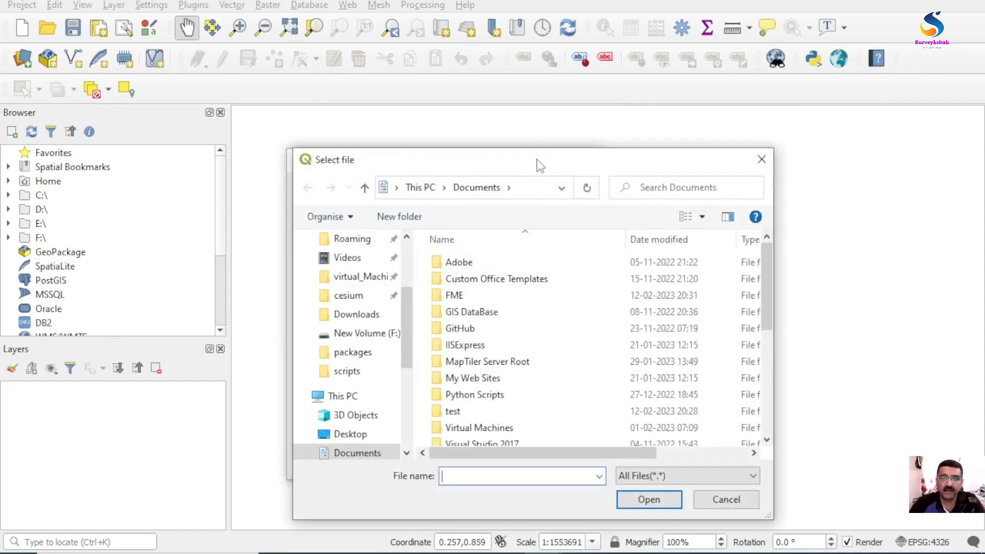
pyautogui.moveTo(537, 160); pyautogui.dragTo(490, 103)
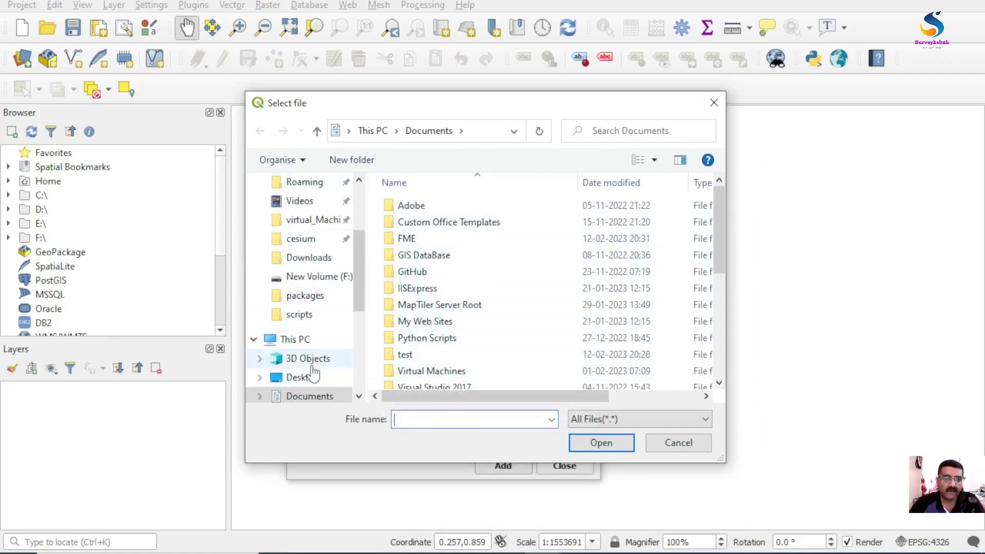
# - Load gis_osm_buildings_a_free_1.prj from D:\BasicQGIS_Data\Data\pakistan
pyautogui.scroll(-3, 312, 371)
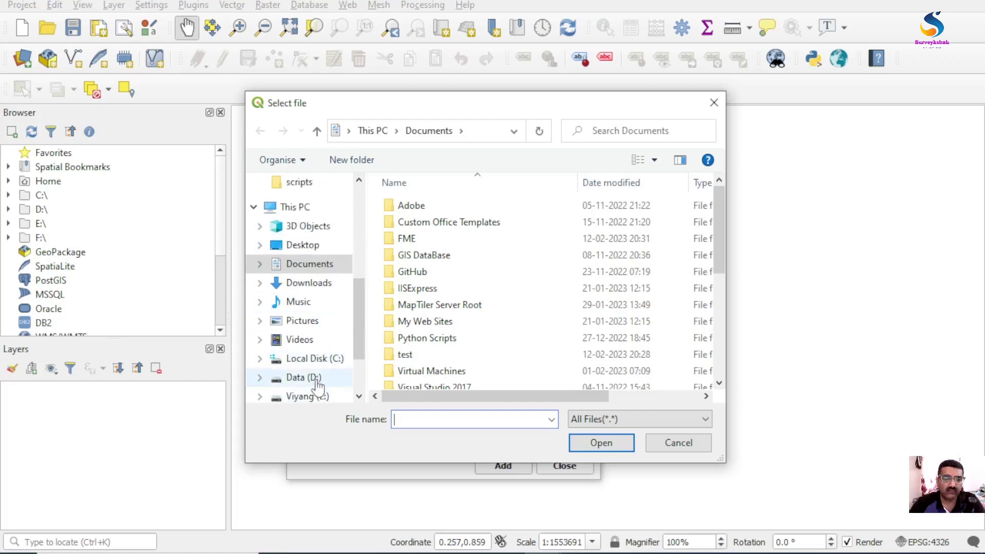
pyautogui.click(304, 377)
pyautogui.doubleClick(410, 239)
pyautogui.click(420, 239)
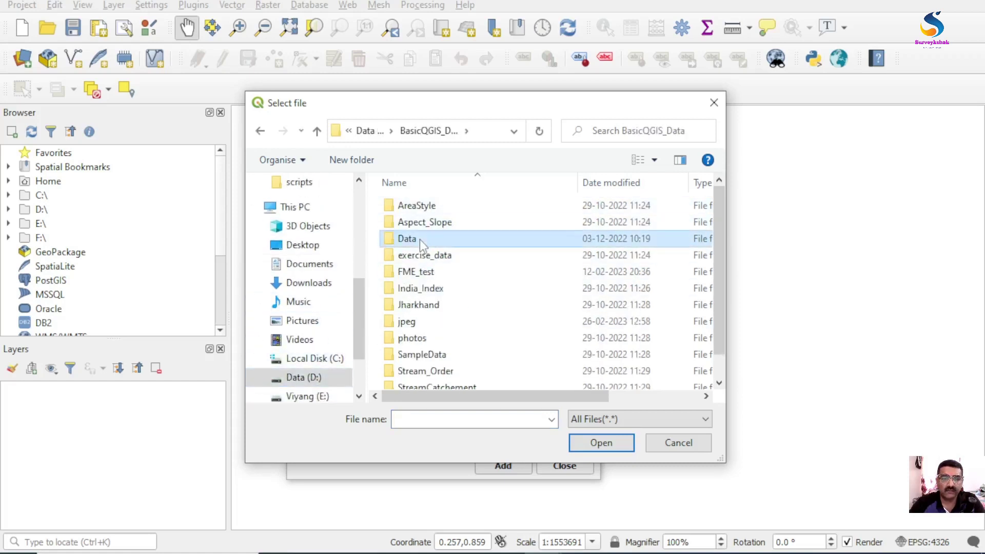
pyautogui.doubleClick(419, 239)
pyautogui.doubleClick(429, 256)
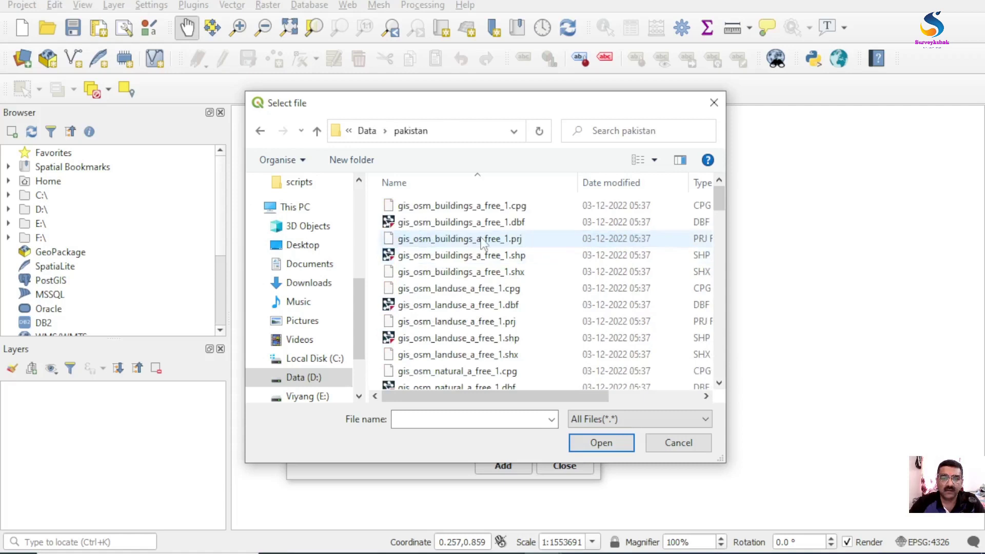
pyautogui.click(507, 239)
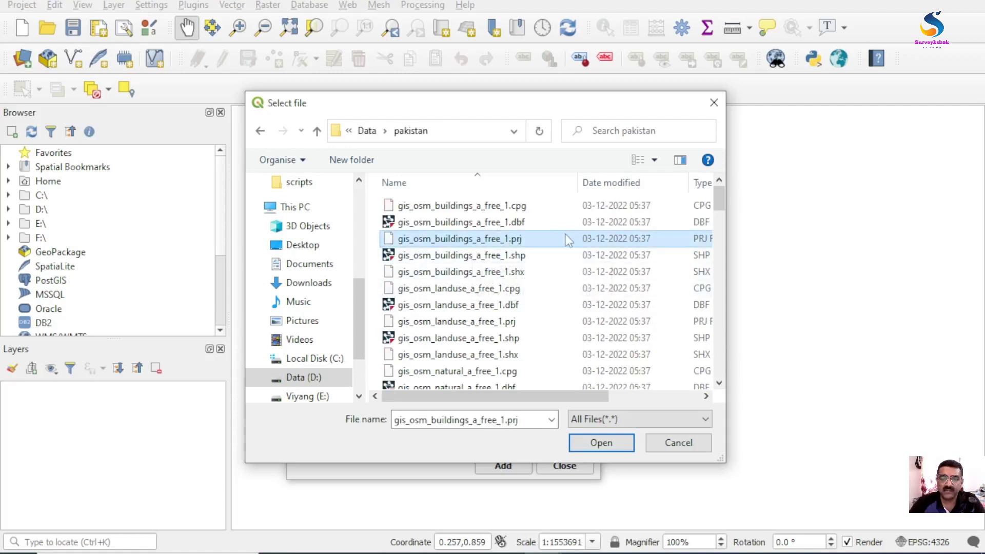
pyautogui.click(571, 442)
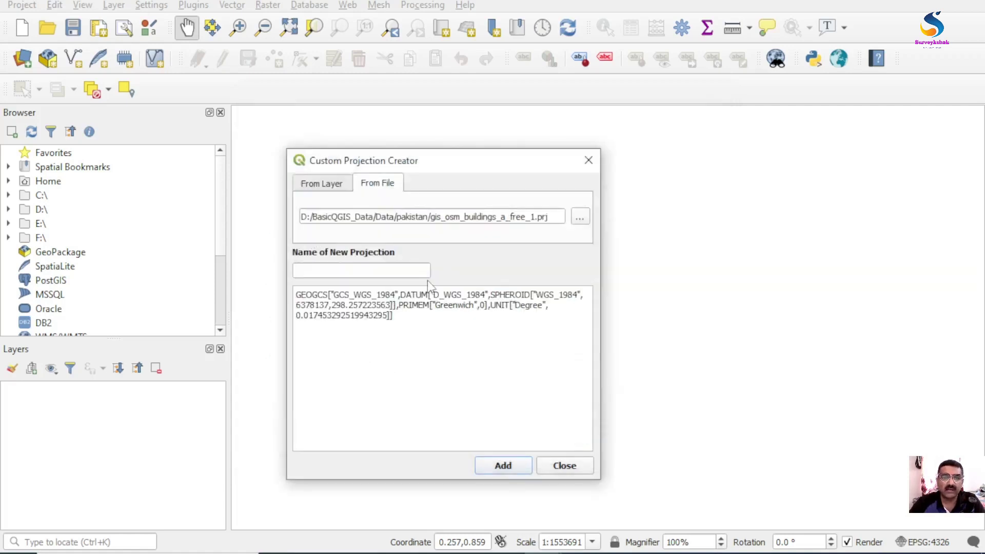
# - Name the CRS 'test', add it, and close the creator
pyautogui.moveTo(599, 332); pyautogui.dragTo(724, 332)
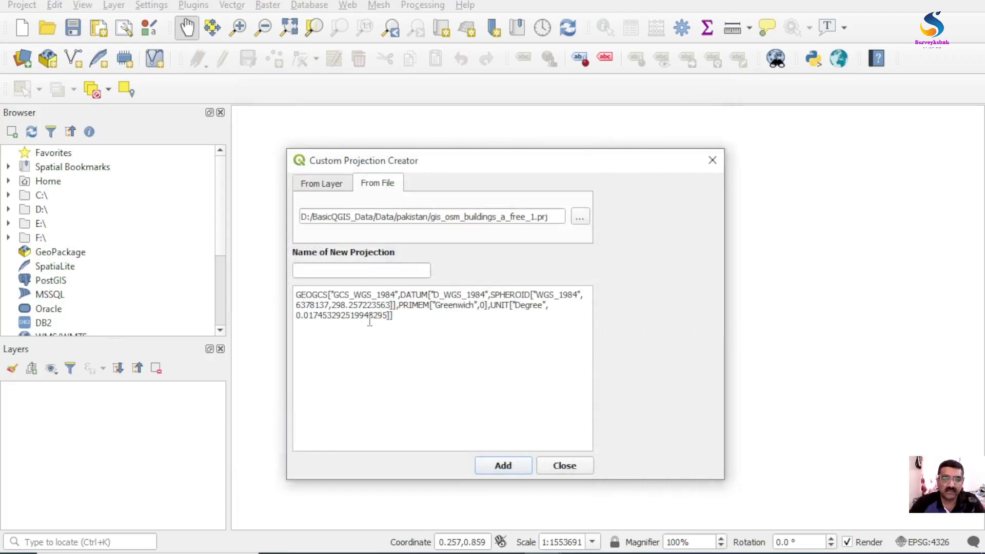
pyautogui.write('test')
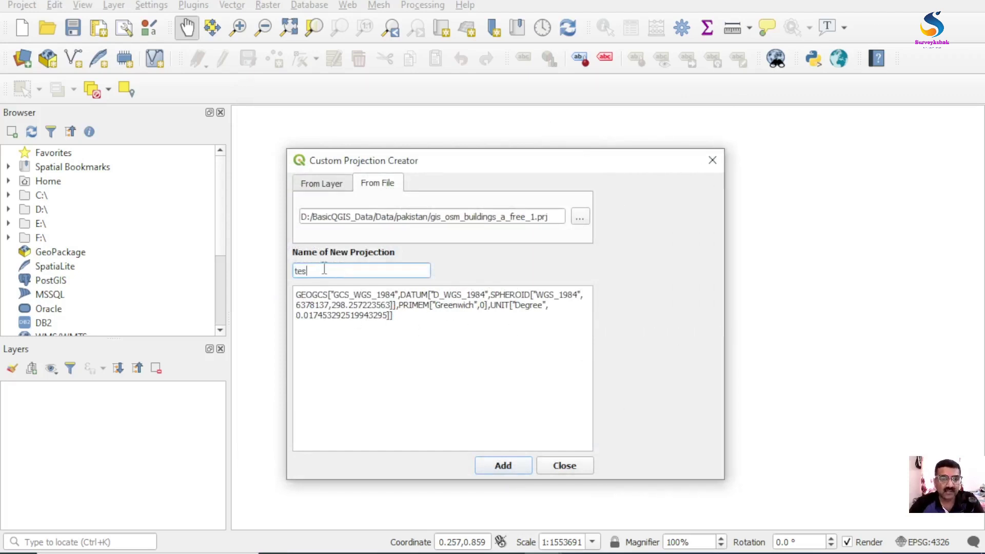
pyautogui.click(503, 465)
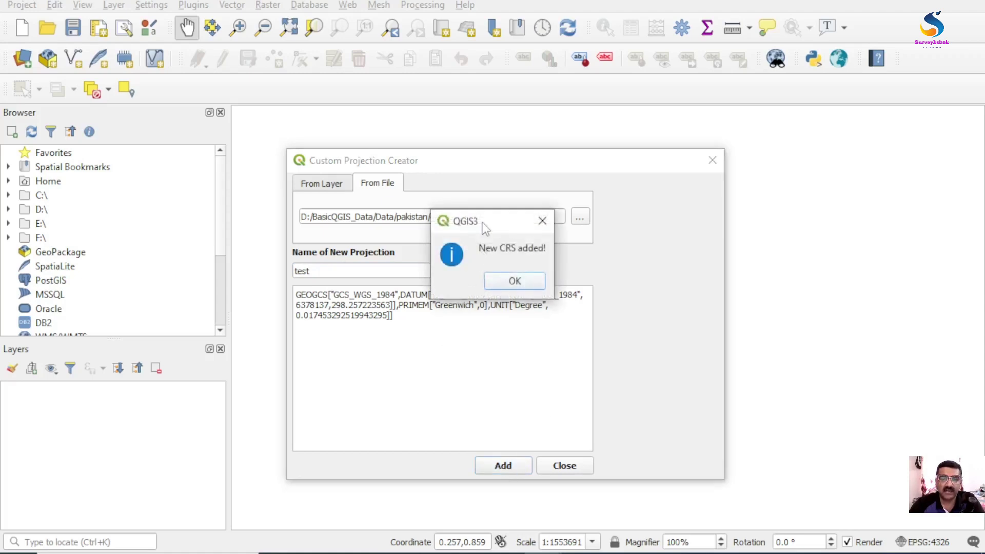
pyautogui.click(500, 282)
pyautogui.click(563, 465)
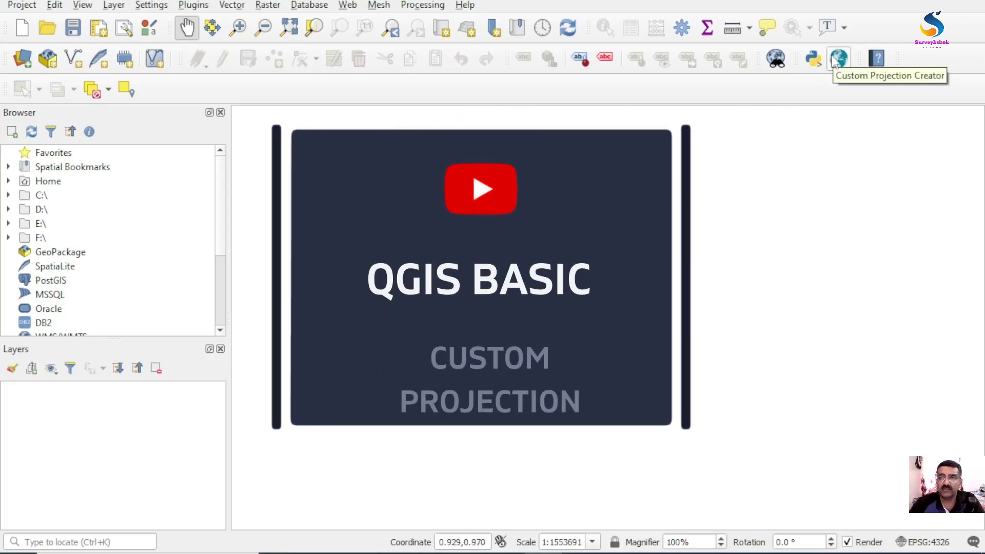
pyautogui.click(152, 4)
pyautogui.click(186, 57)
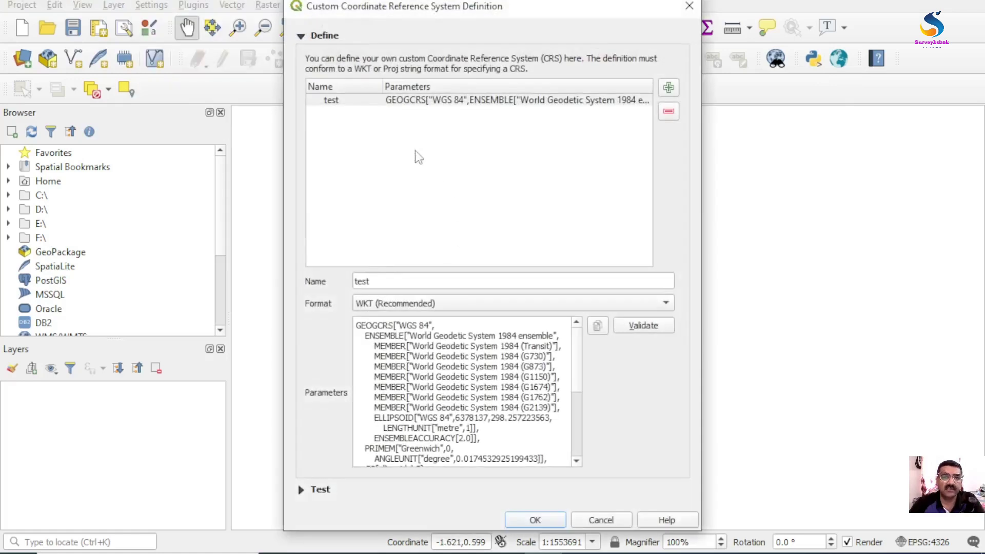
pyautogui.click(344, 99)
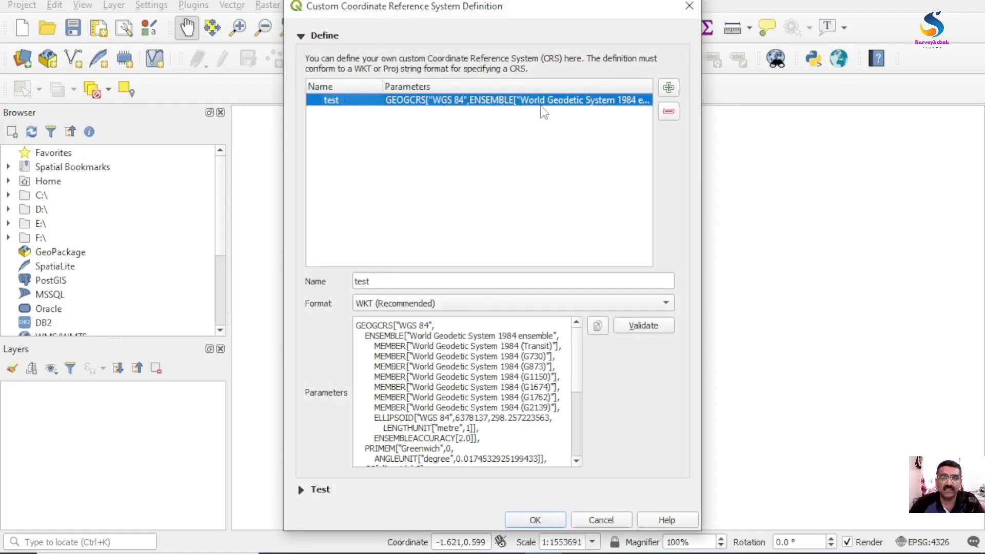
pyautogui.scroll(-3, 467, 364)
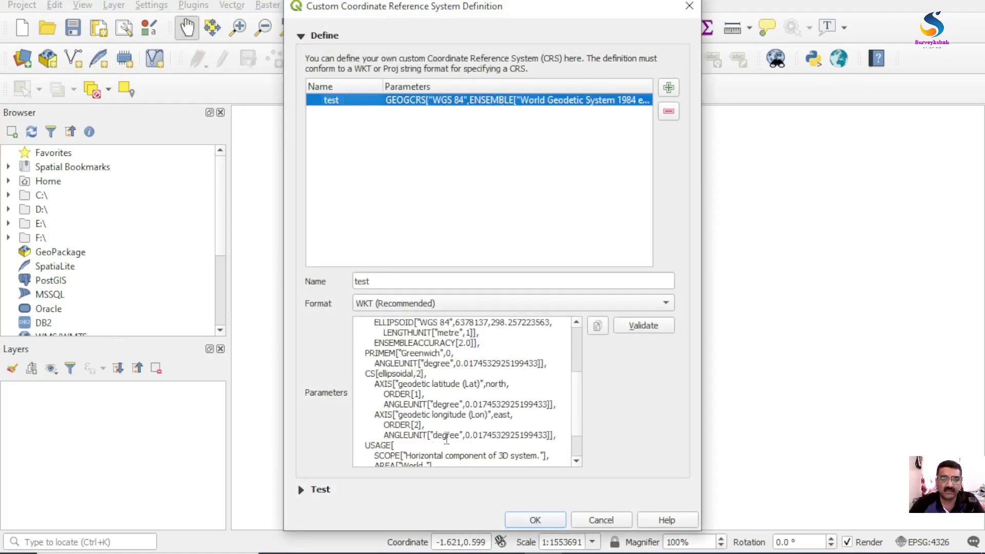
pyautogui.click(585, 520)
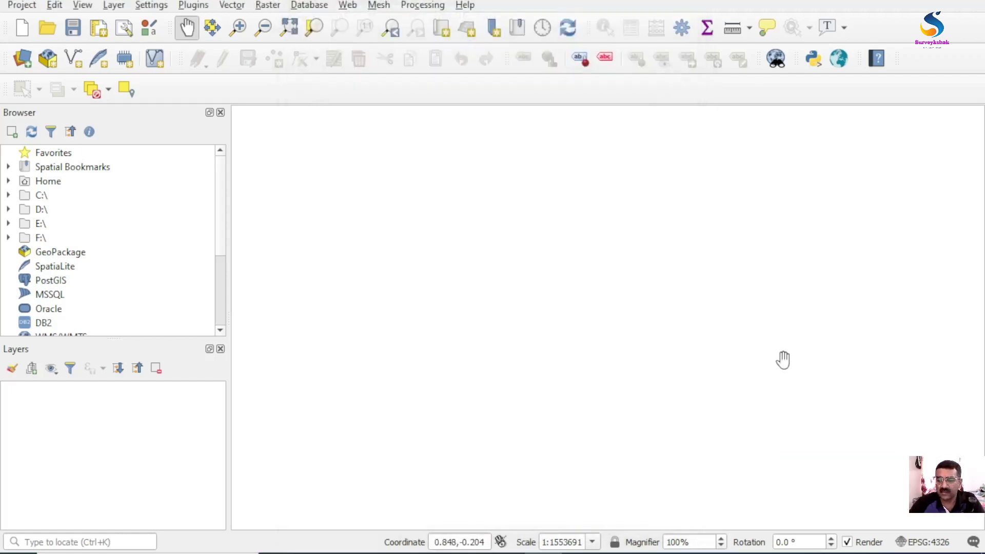
pyautogui.click(925, 542)
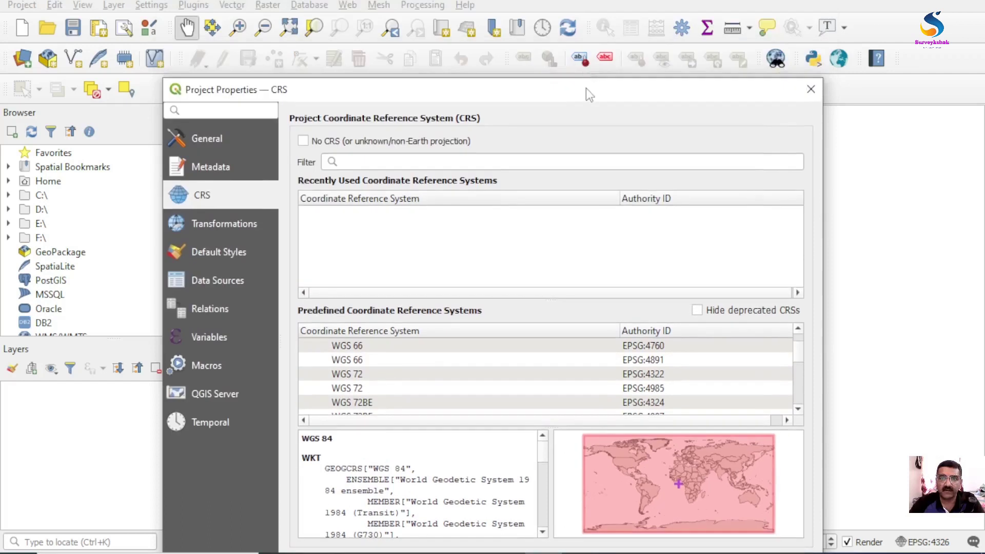
pyautogui.moveTo(586, 88); pyautogui.dragTo(540, 23)
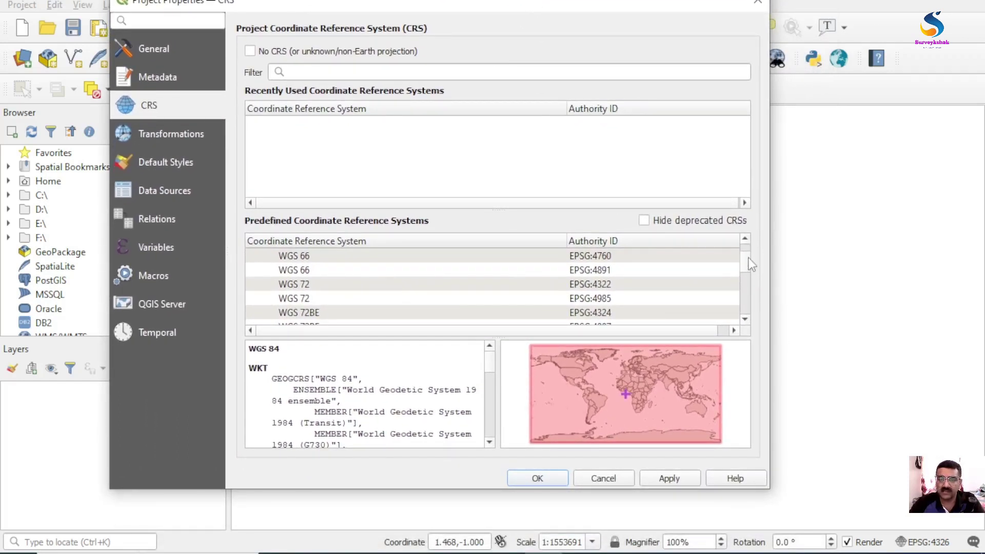
pyautogui.moveTo(750, 263); pyautogui.dragTo(749, 311)
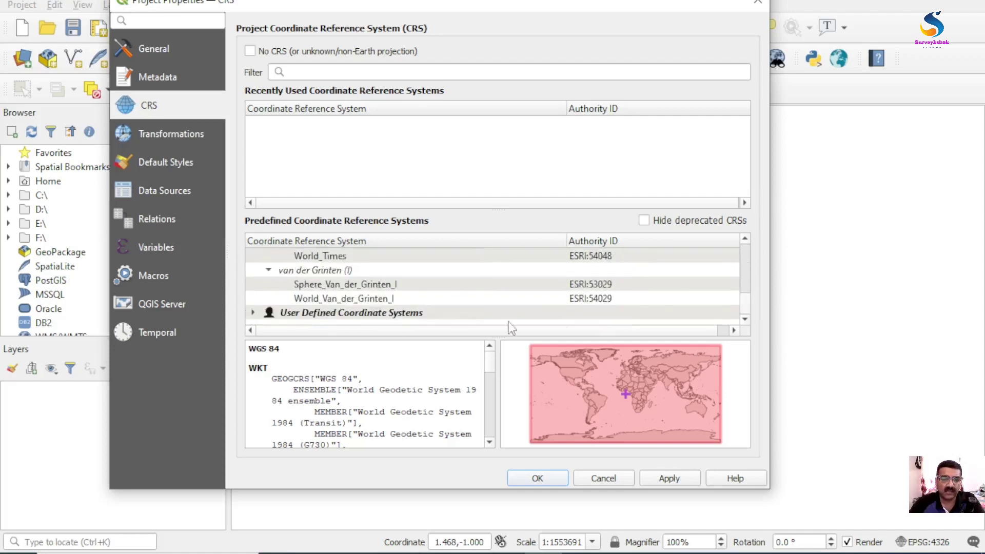
pyautogui.click(354, 318)
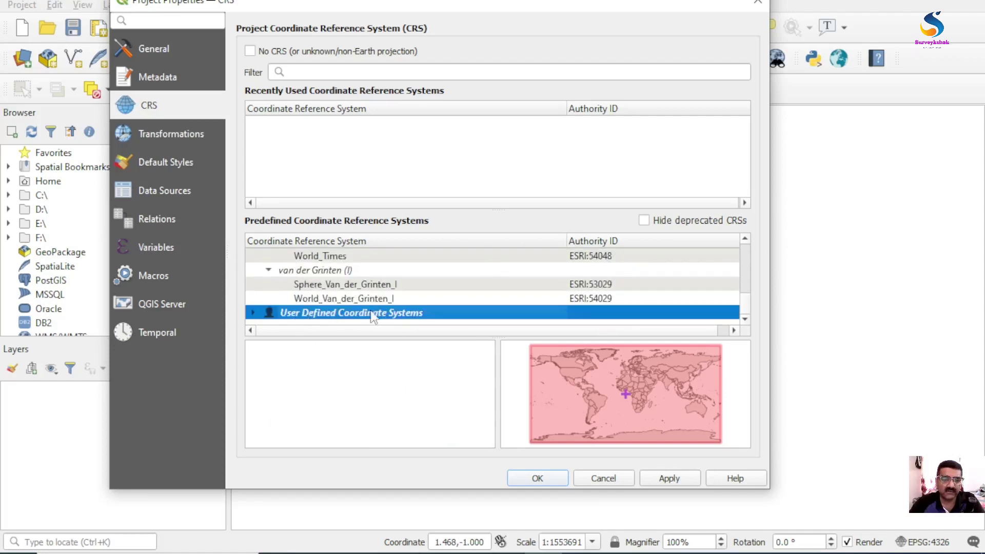
pyautogui.click(253, 313)
pyautogui.scroll(-1, 429, 288)
pyautogui.click(306, 314)
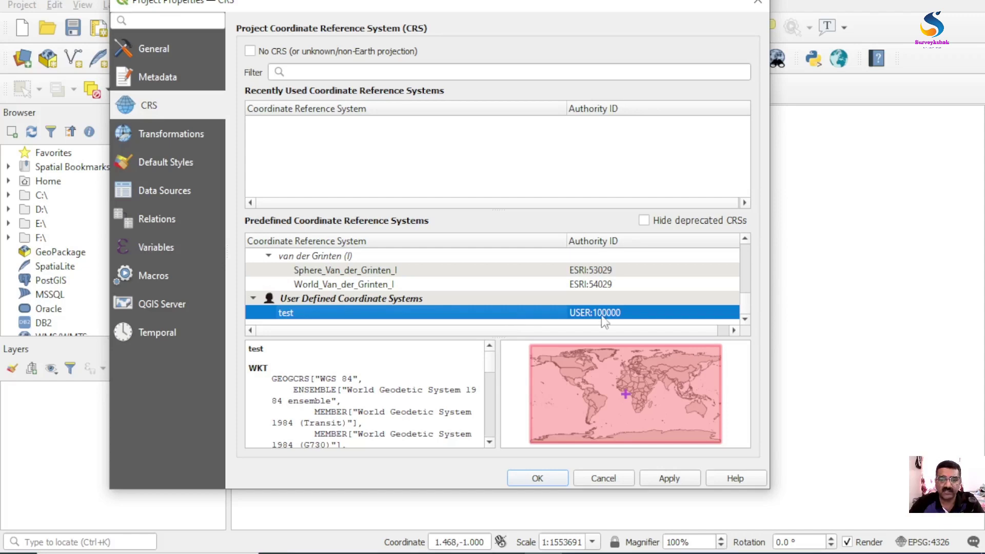
pyautogui.click(536, 478)
pyautogui.click(837, 60)
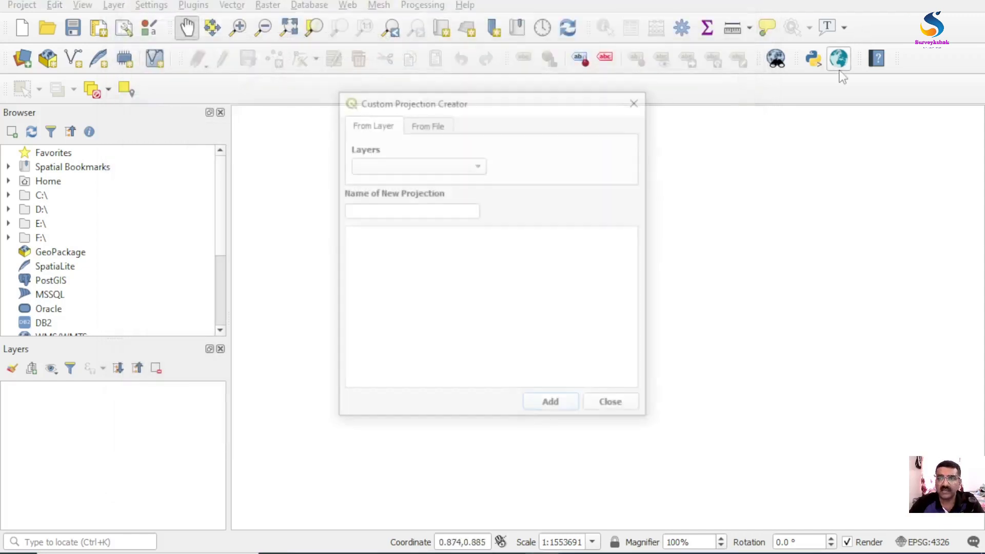
# - Load the projection from area_of_interest.prj in the Data\Shapefiles folder
pyautogui.click(437, 128)
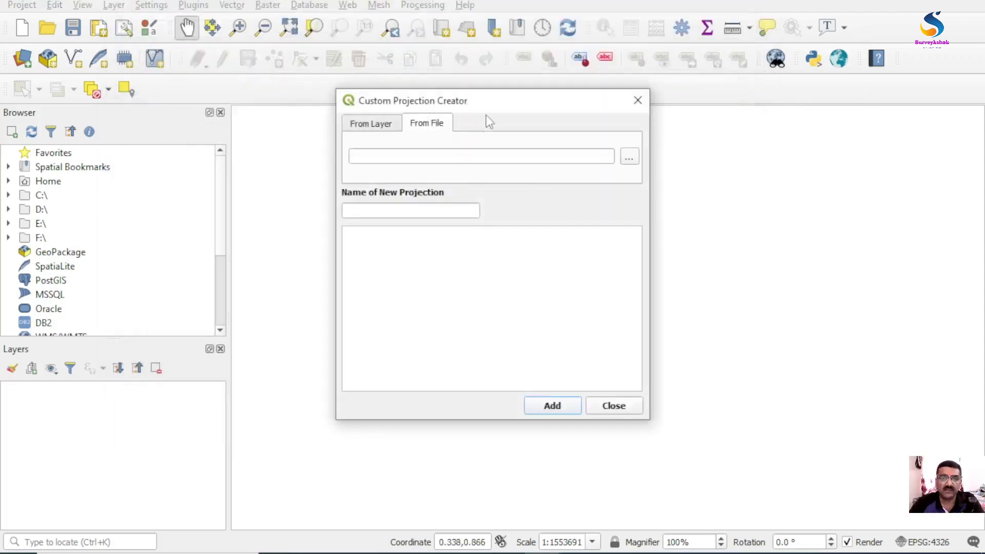
pyautogui.click(628, 159)
pyautogui.click(463, 153)
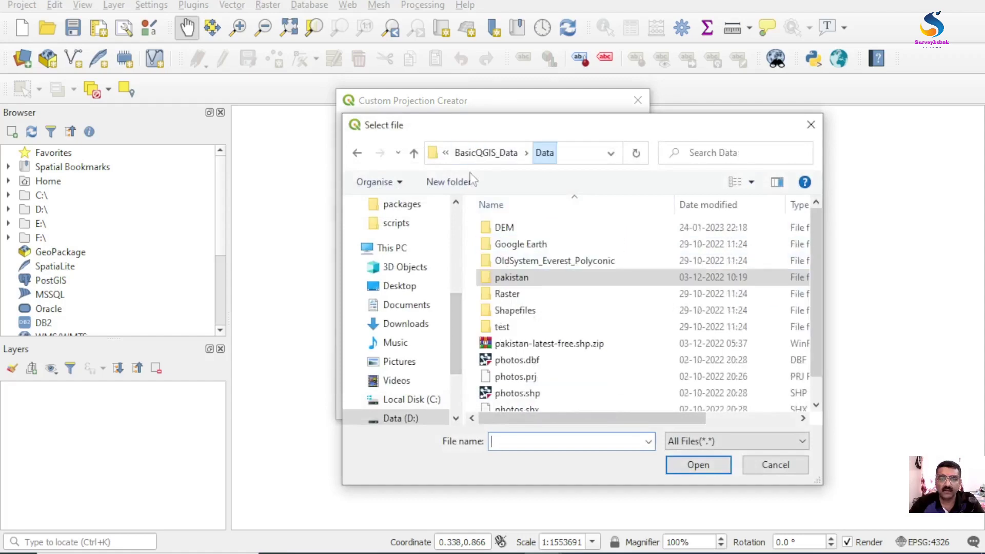
pyautogui.doubleClick(513, 311)
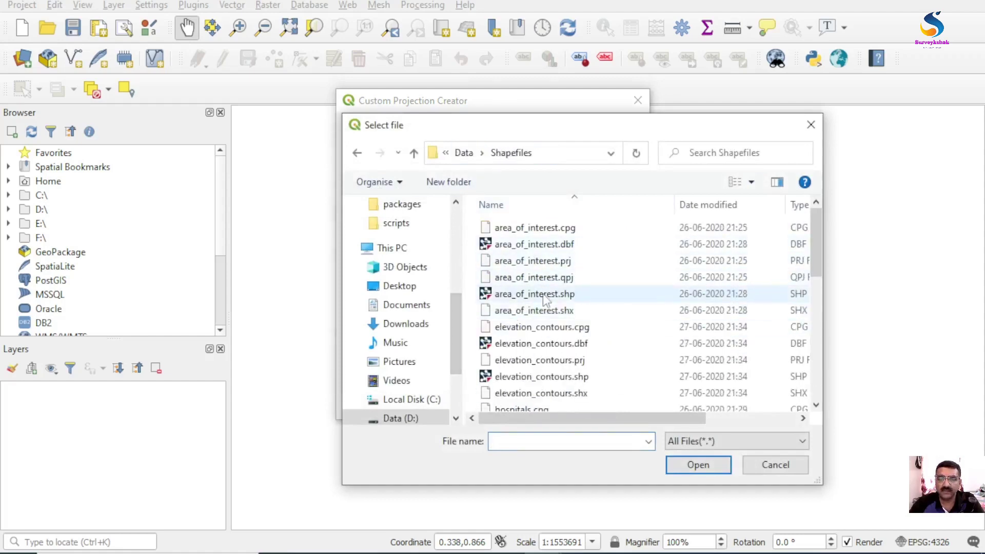
pyautogui.doubleClick(547, 262)
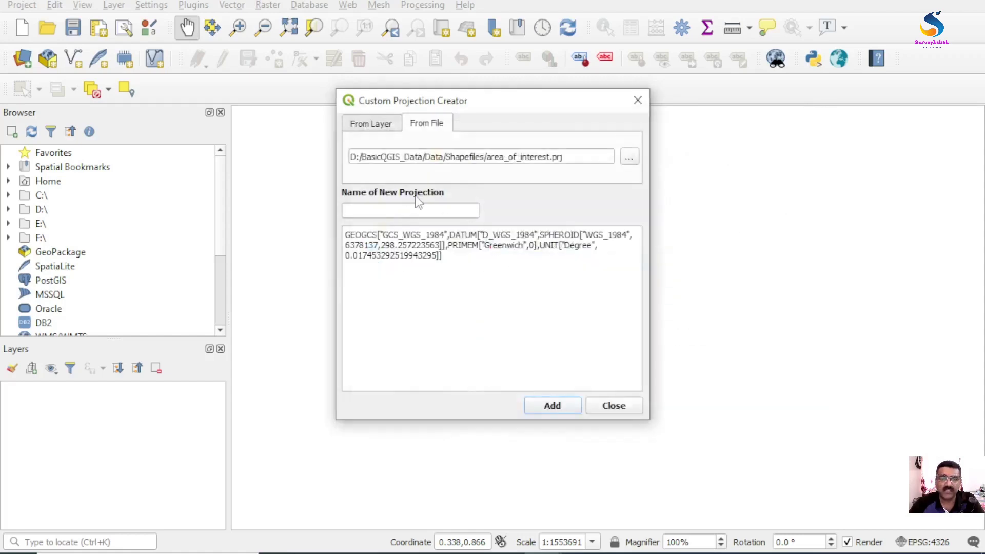
# - Name the CRS 'my_projection', add it, and close the creator
pyautogui.click(394, 211)
pyautogui.write('my ')
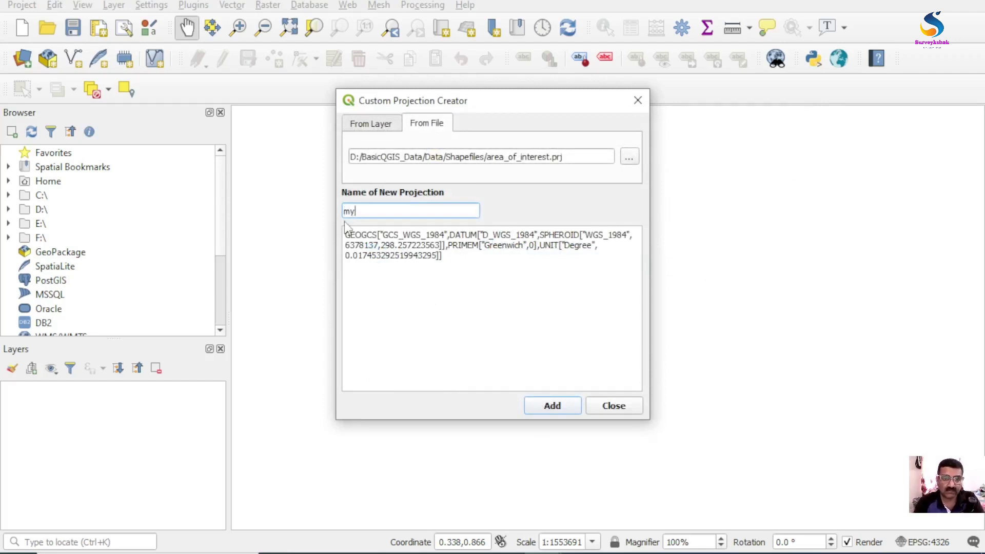
pyautogui.write('+pro')
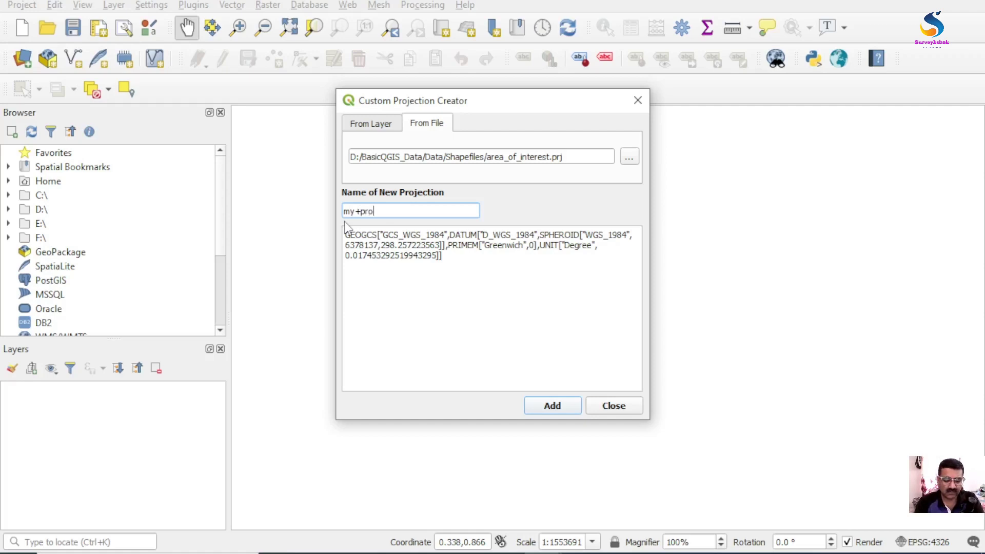
pyautogui.write('jection')
pyautogui.press('Left')
pyautogui.press('Left')
pyautogui.press('Left')
pyautogui.press('Left')
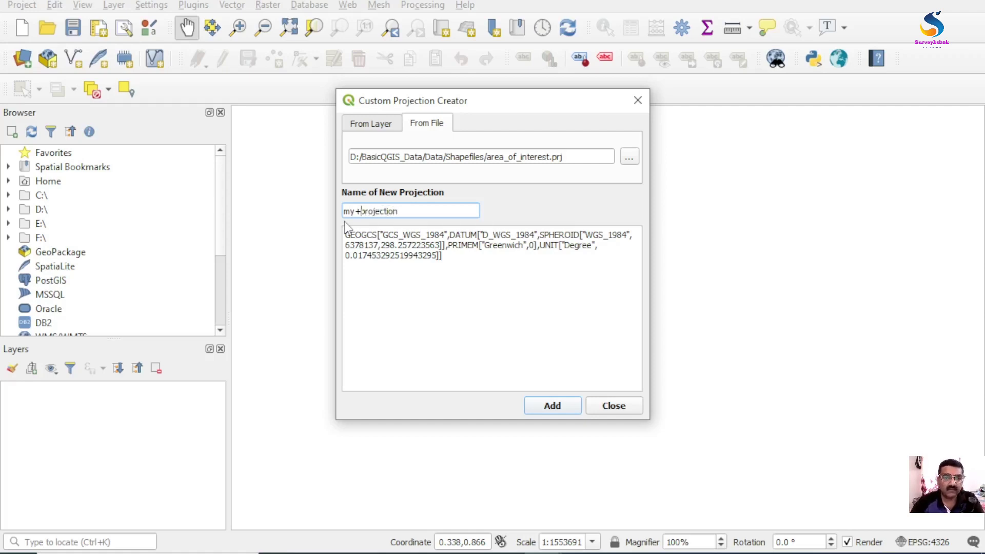
pyautogui.press('BackSpace')
pyautogui.press('BackSpace')
pyautogui.write('_')
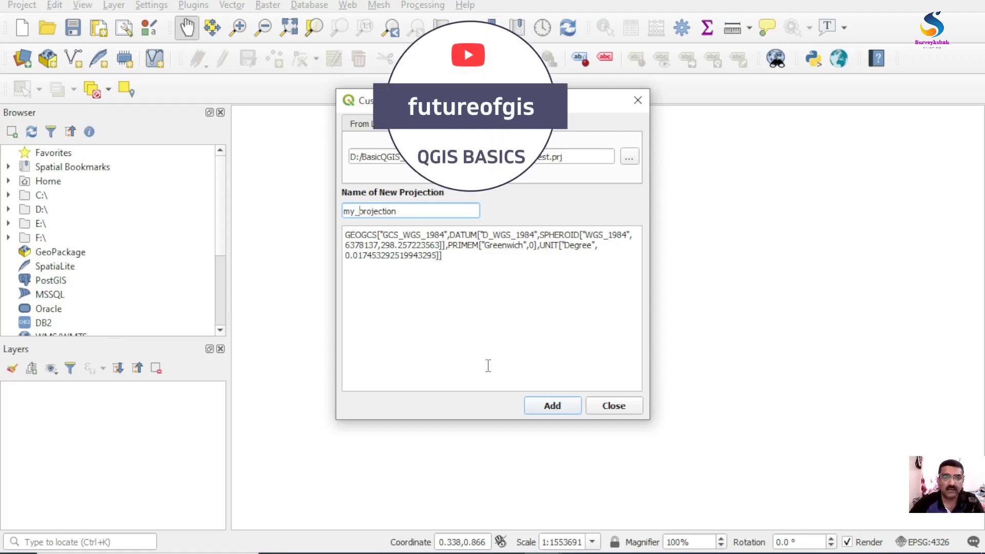
pyautogui.click(545, 405)
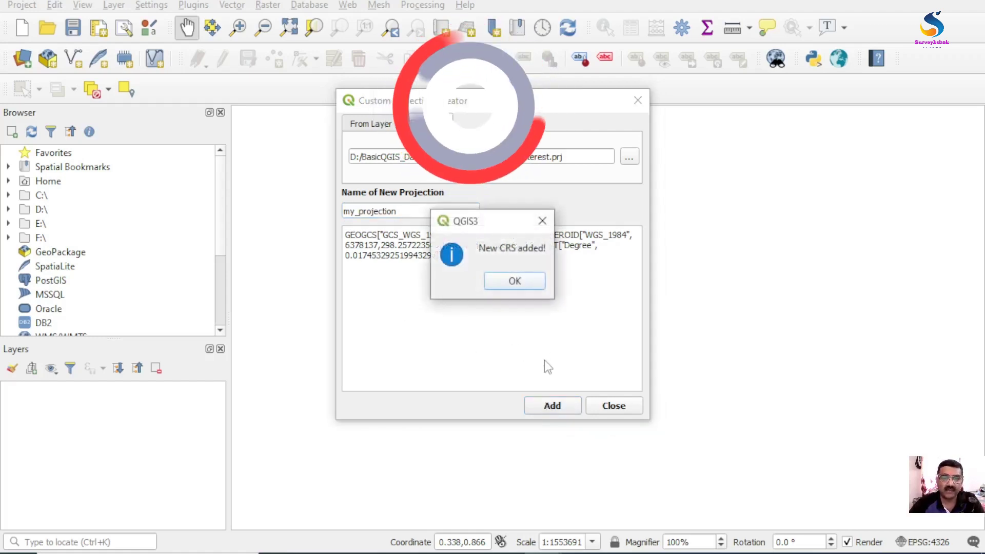
pyautogui.click(514, 280)
pyautogui.click(612, 405)
# - In the project CRS settings, compare the my_projection and test user-defined CRSs, then close the settings
pyautogui.click(926, 542)
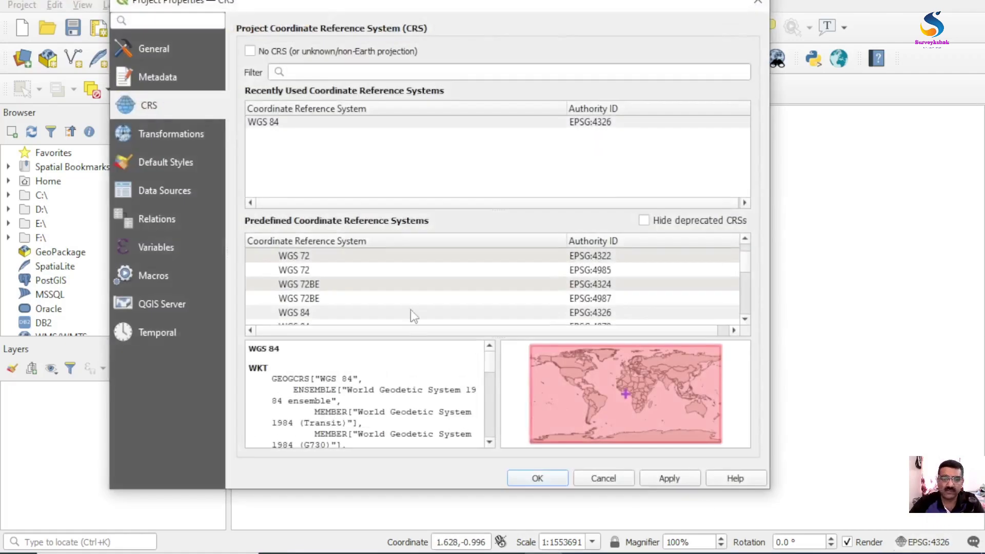
pyautogui.moveTo(747, 267); pyautogui.dragTo(747, 315)
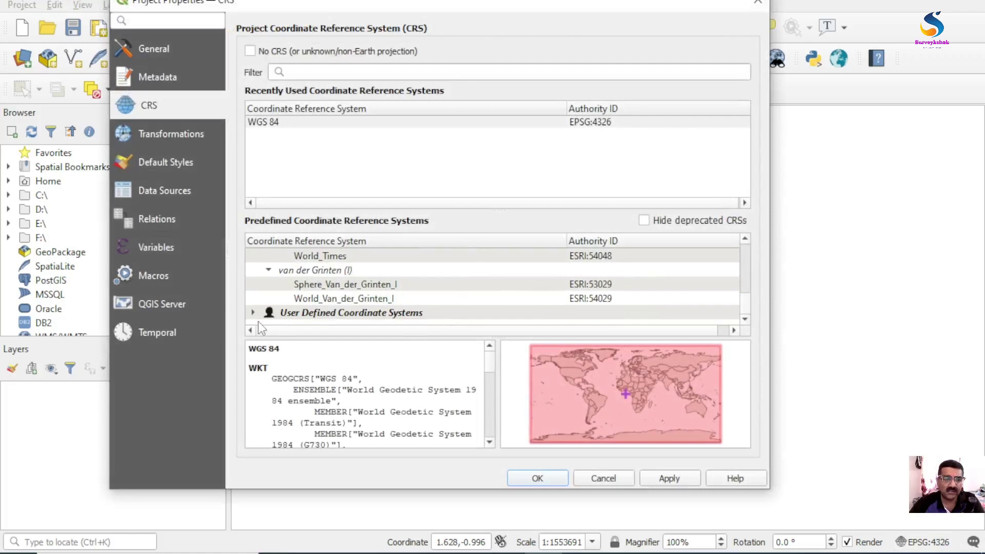
pyautogui.scroll(-1, 365, 312)
pyautogui.click(302, 299)
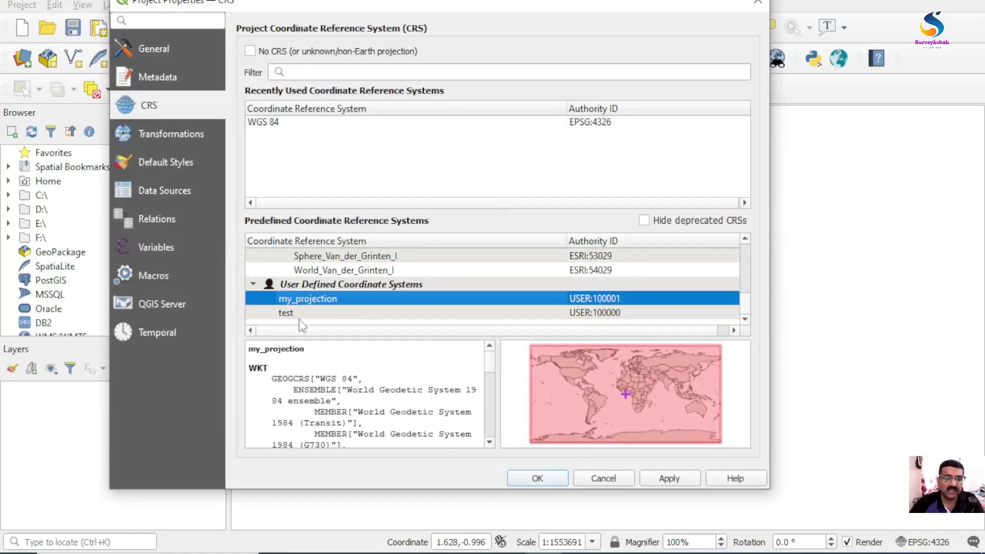
pyautogui.click(307, 313)
pyautogui.click(313, 299)
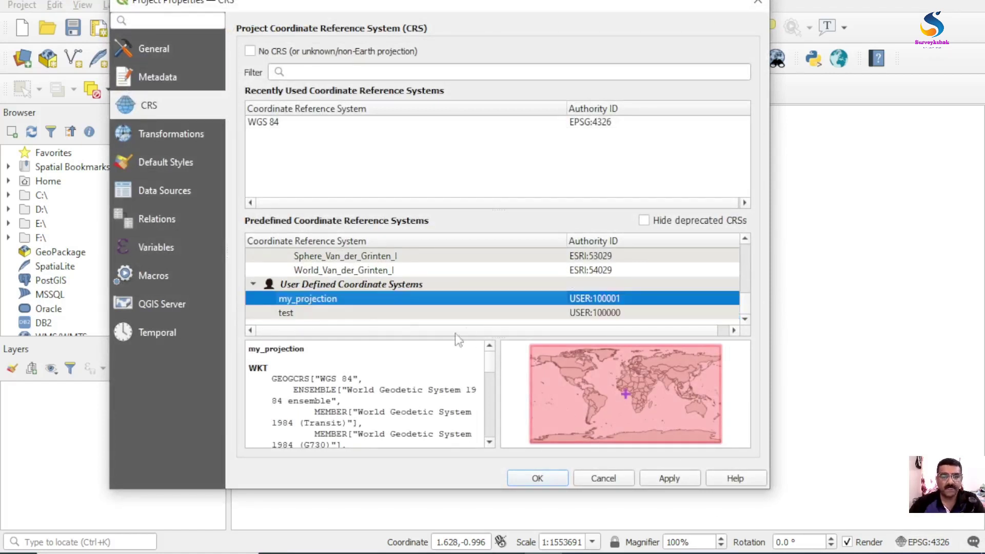
pyautogui.click(302, 314)
pyautogui.click(299, 301)
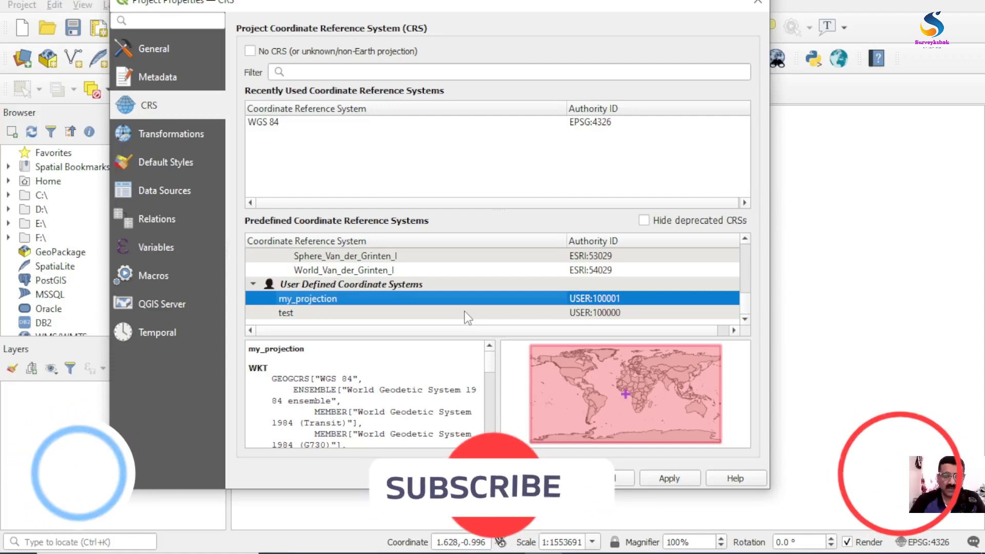
pyautogui.click(523, 478)
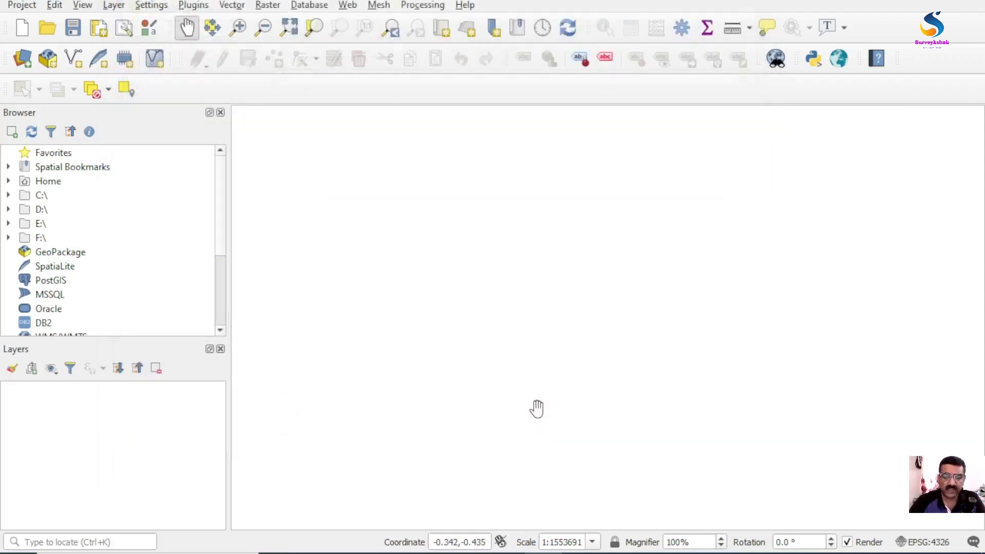
# - In File Explorer, navigate from the C: drive to the user's AppData\Roaming folder
pyautogui.moveTo(280, 550)
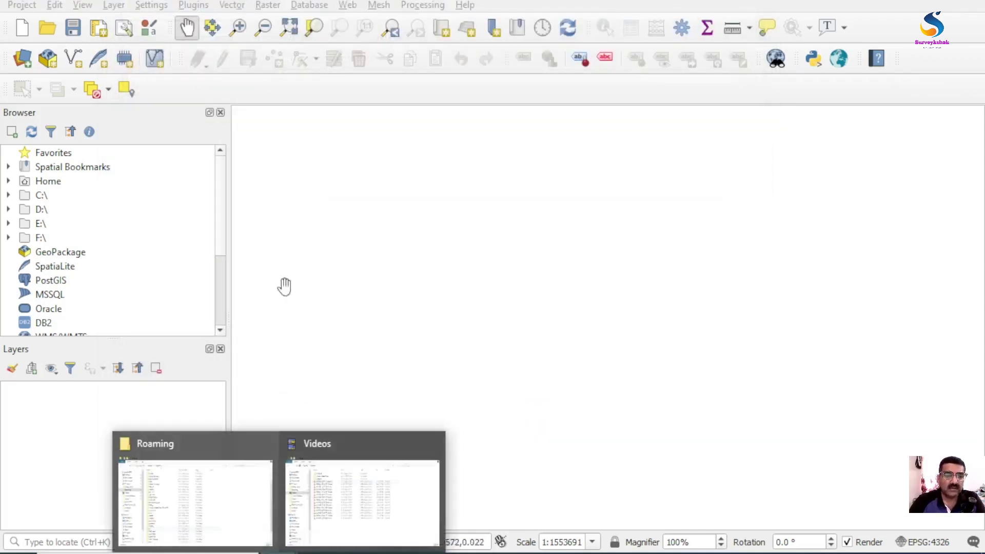
pyautogui.click(221, 500)
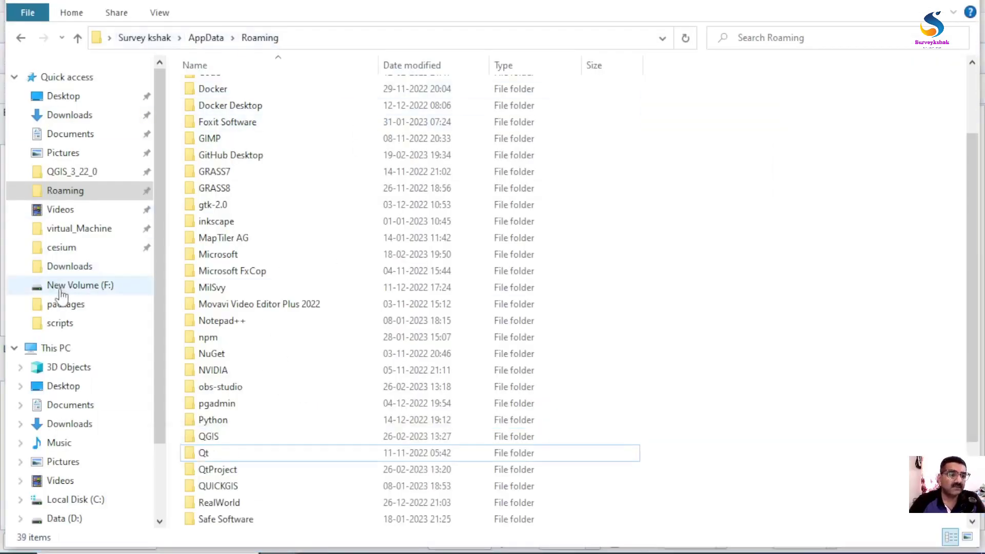
pyautogui.click(204, 37)
pyautogui.click(144, 37)
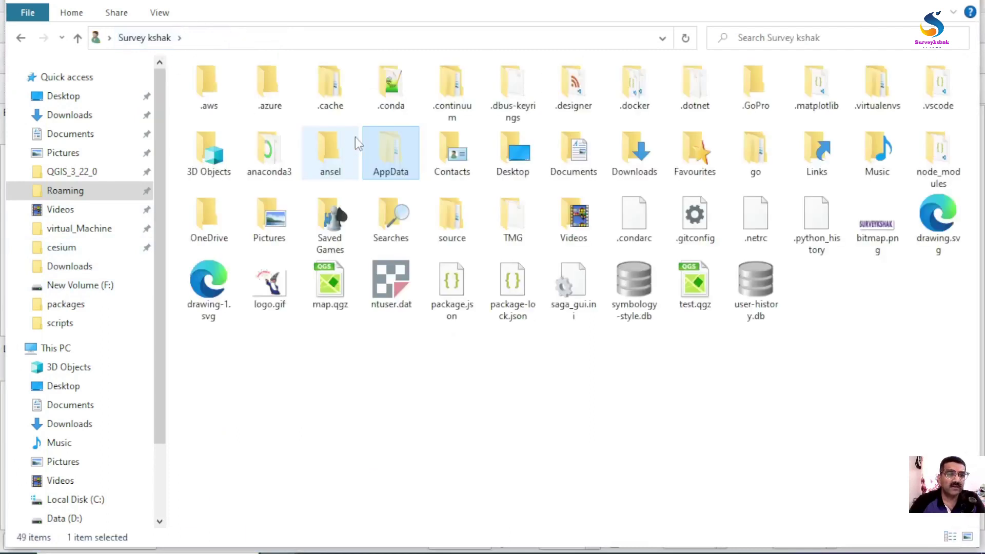
pyautogui.click(73, 500)
pyautogui.doubleClick(215, 336)
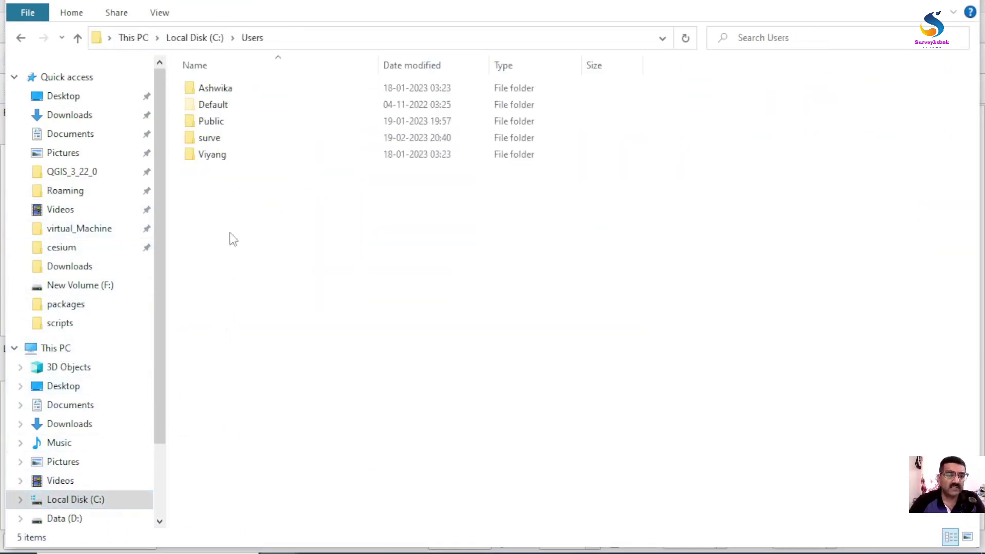
pyautogui.doubleClick(226, 138)
pyautogui.doubleClick(215, 352)
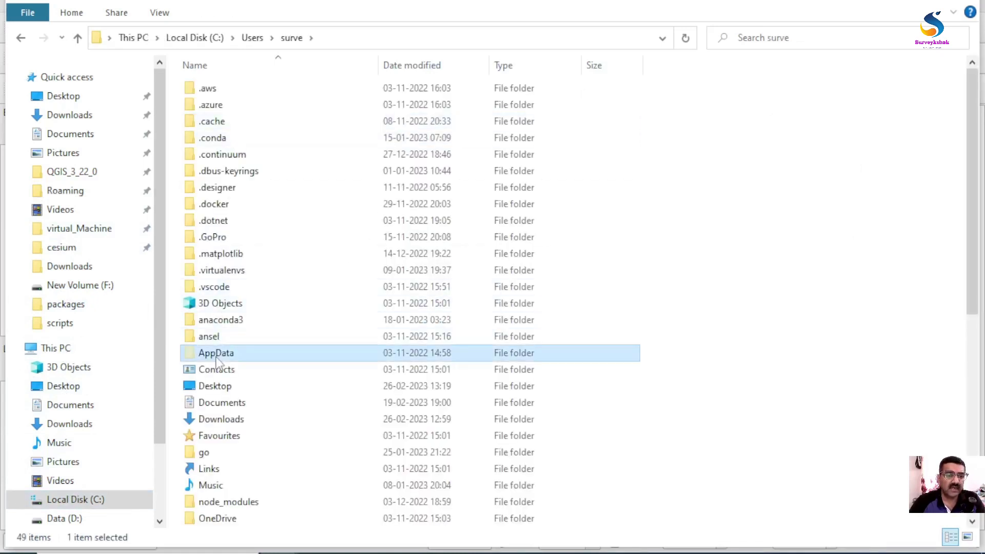
pyautogui.doubleClick(233, 123)
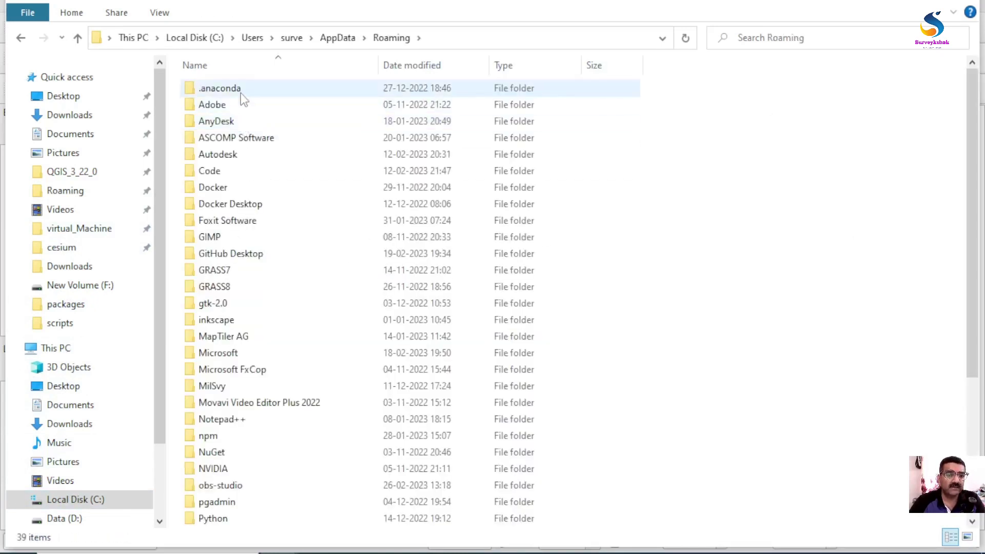
# - Open QGIS\QGIS3\profiles\default and select qgis.db
pyautogui.scroll(-3, 222, 515)
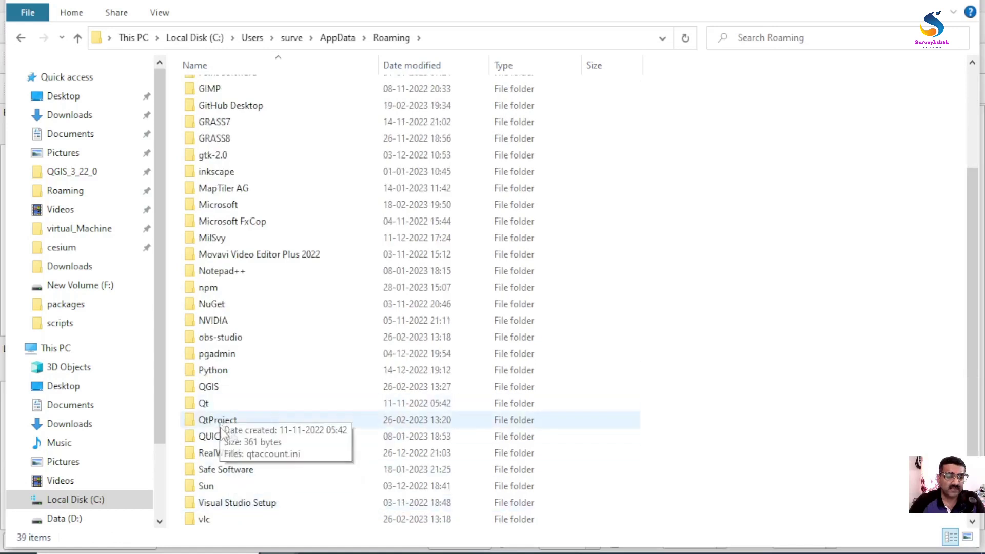
pyautogui.doubleClick(217, 389)
pyautogui.doubleClick(228, 88)
pyautogui.doubleClick(241, 91)
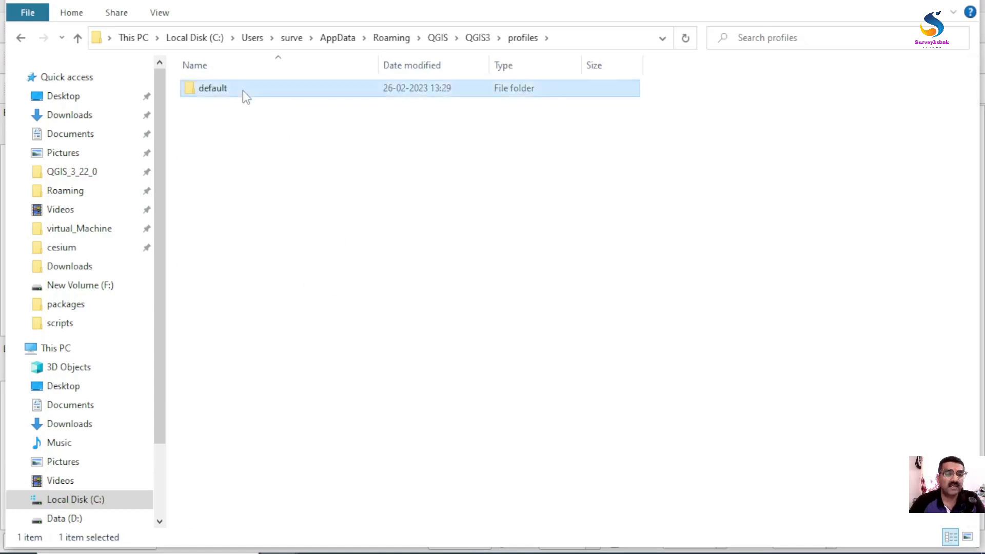
pyautogui.doubleClick(242, 90)
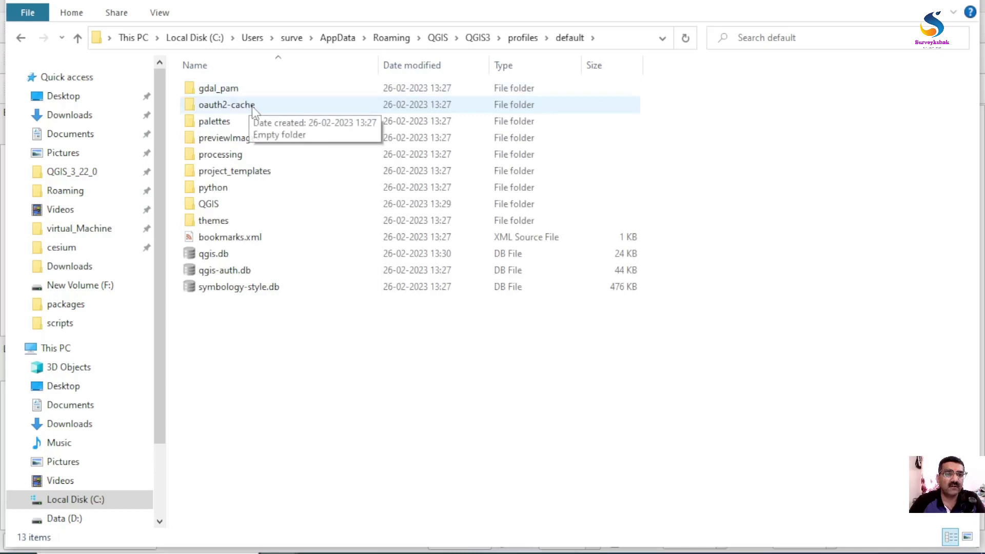
pyautogui.click(218, 257)
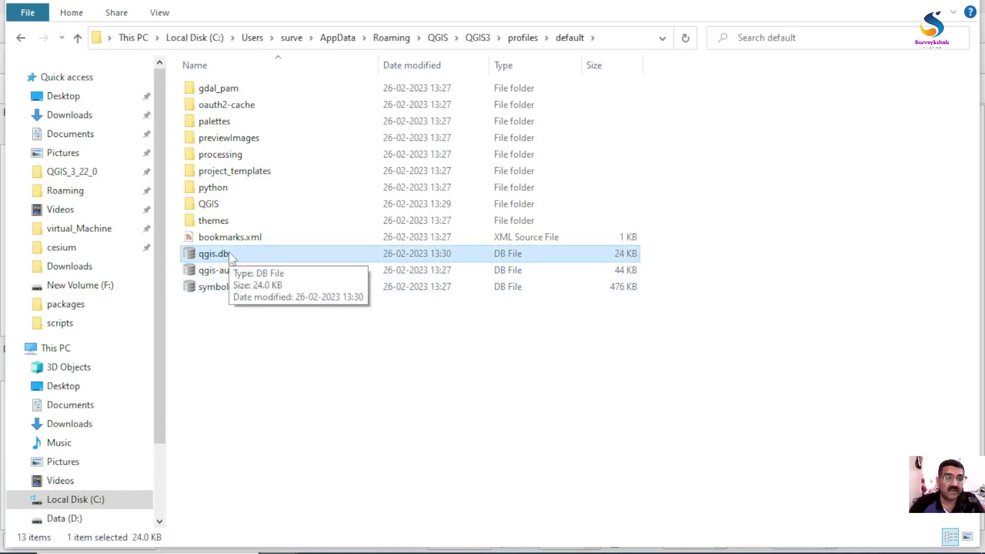
# - Open qgis.db in DB Browser and view the vw_srs rows for my_projection and test
pyautogui.doubleClick(225, 254)
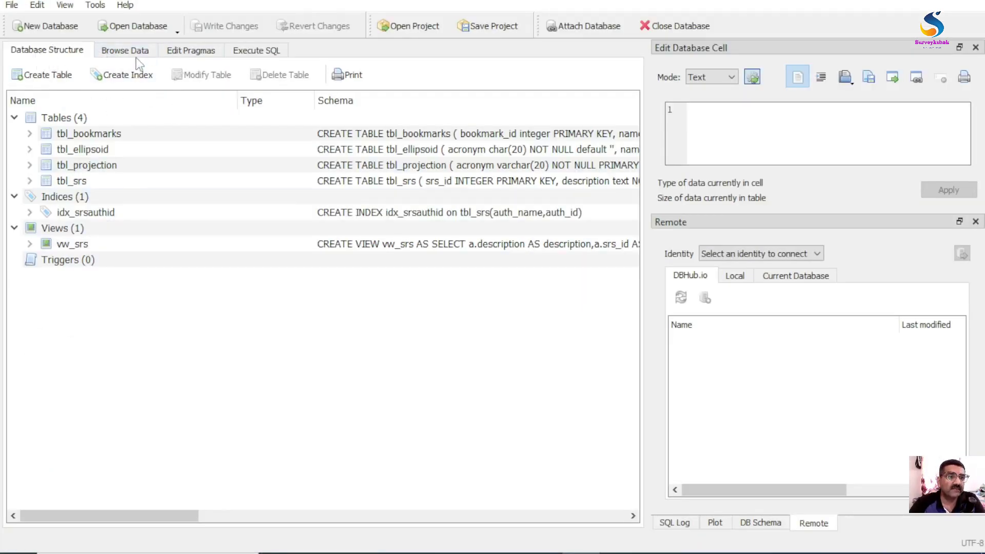
pyautogui.click(133, 53)
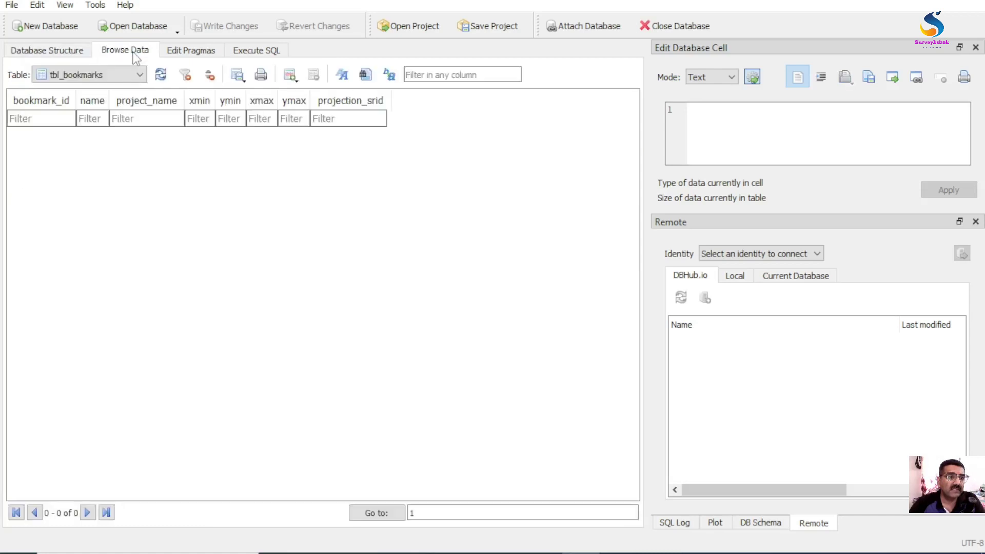
pyautogui.click(124, 74)
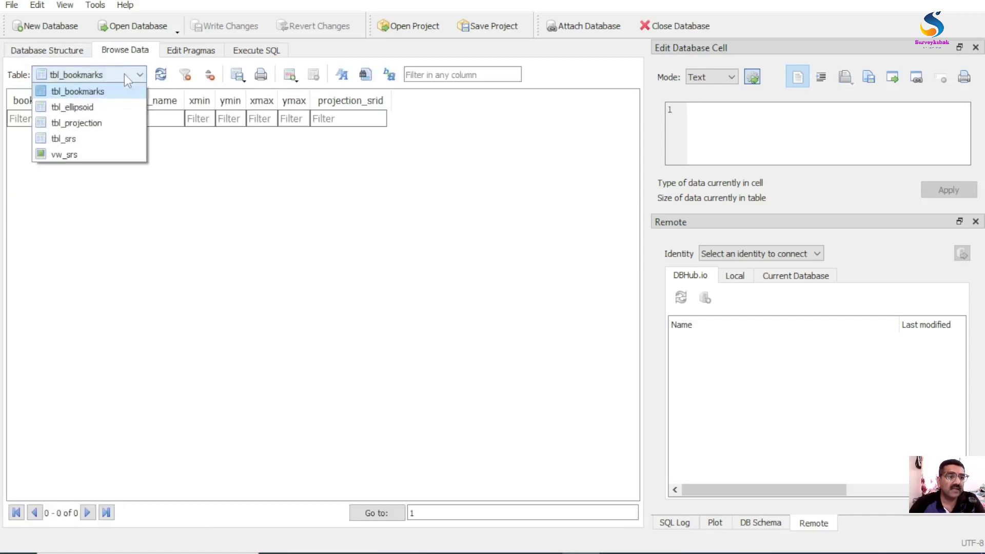
pyautogui.click(78, 155)
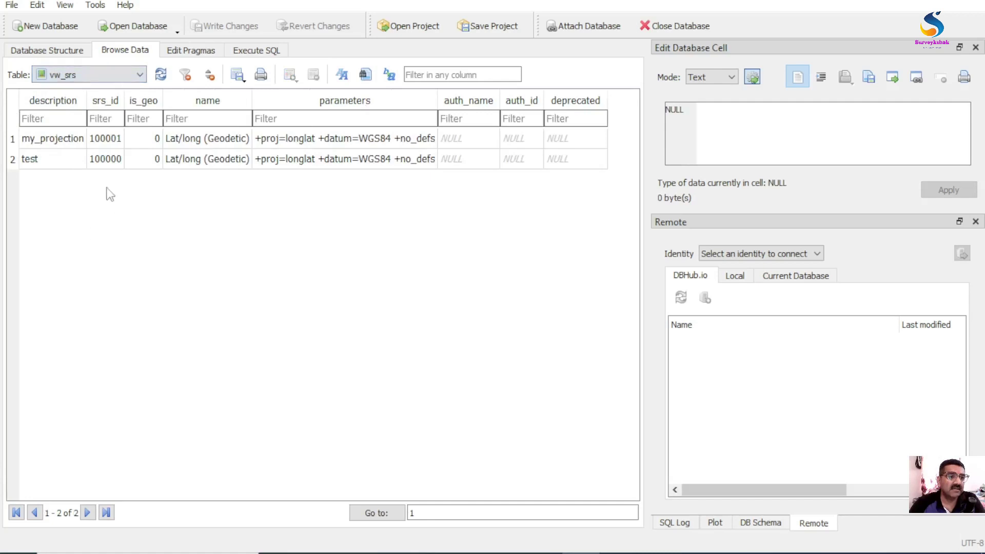
pyautogui.moveTo(85, 96); pyautogui.dragTo(102, 97)
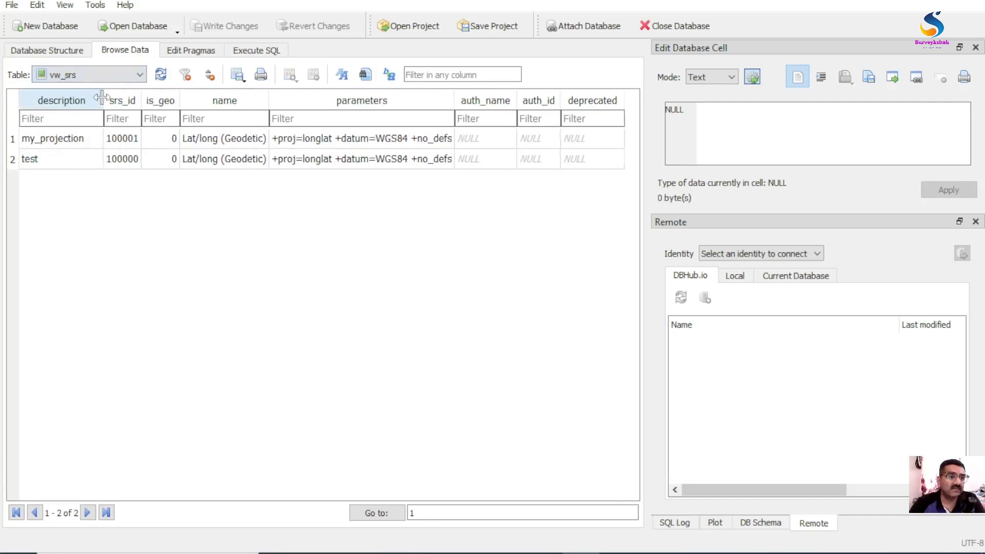
pyautogui.click(76, 137)
pyautogui.click(65, 158)
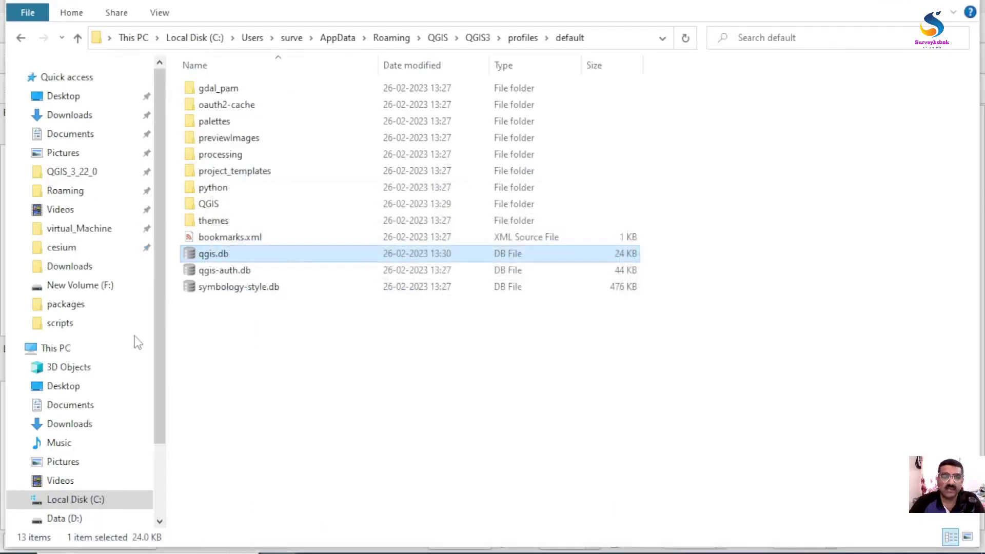
pyautogui.click(897, 4)
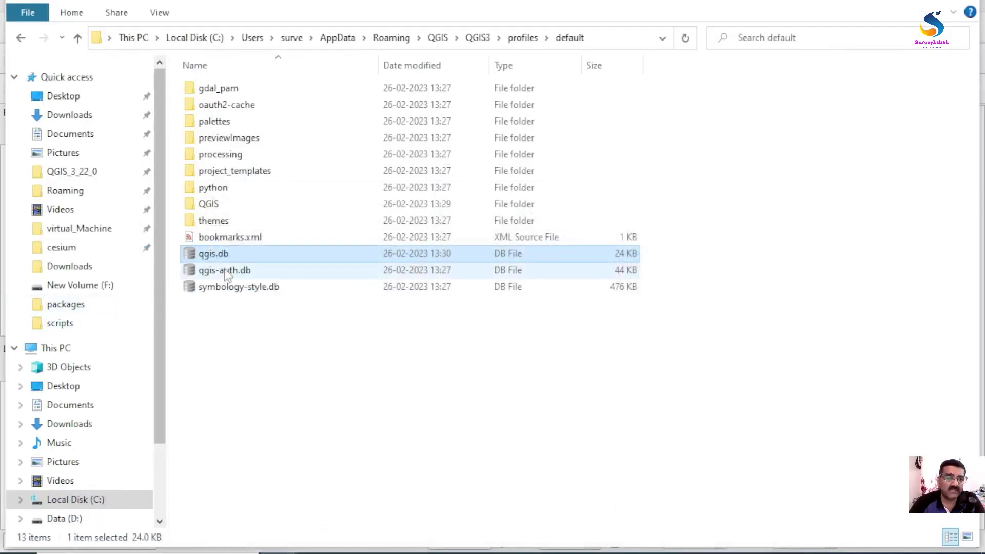
pyautogui.click(242, 369)
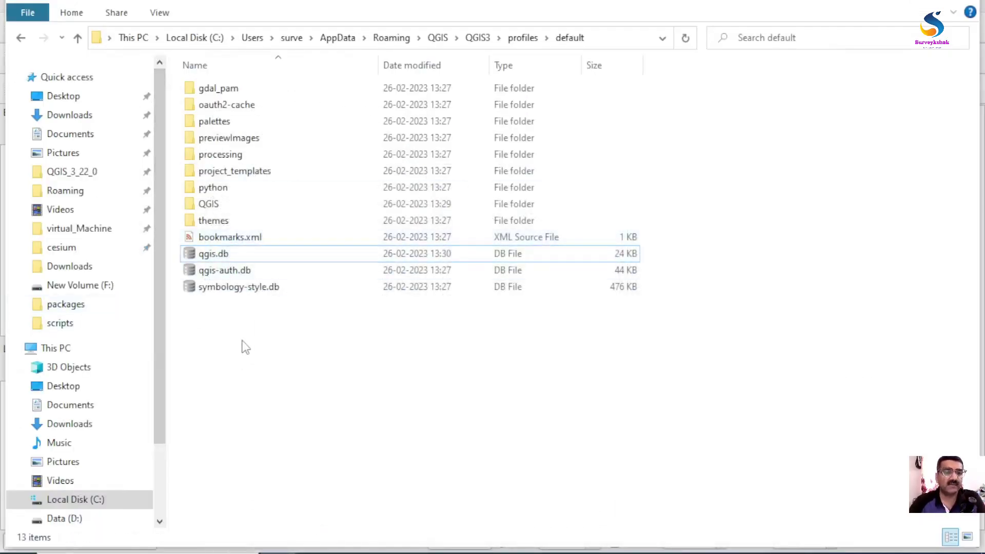